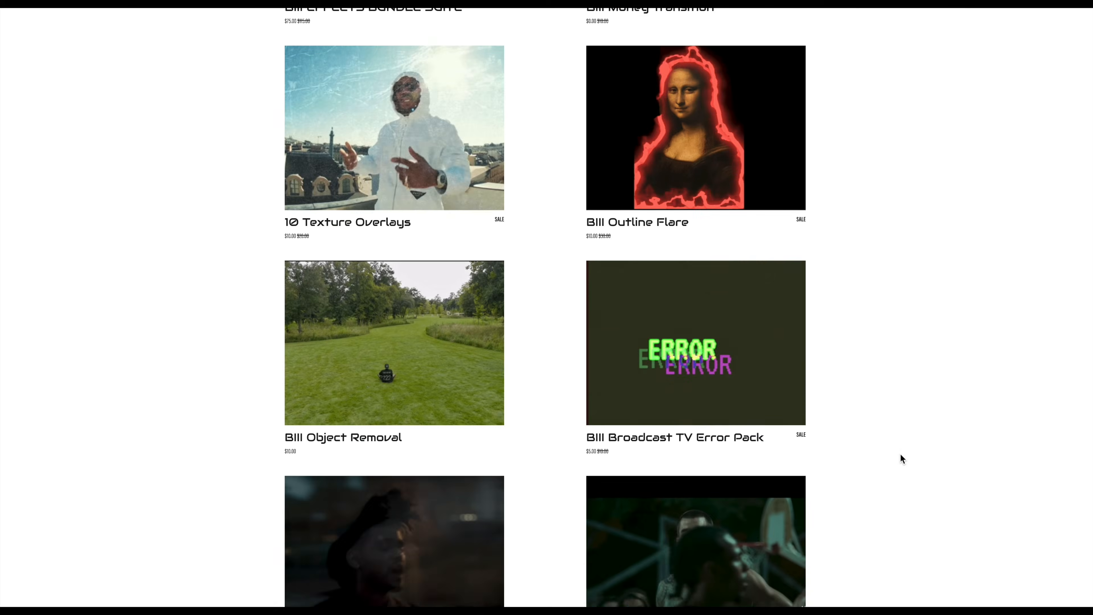
- Browse the effect, title and LUT packs offered in the BIII Studios online store
scroll(900, 453, down, 3)
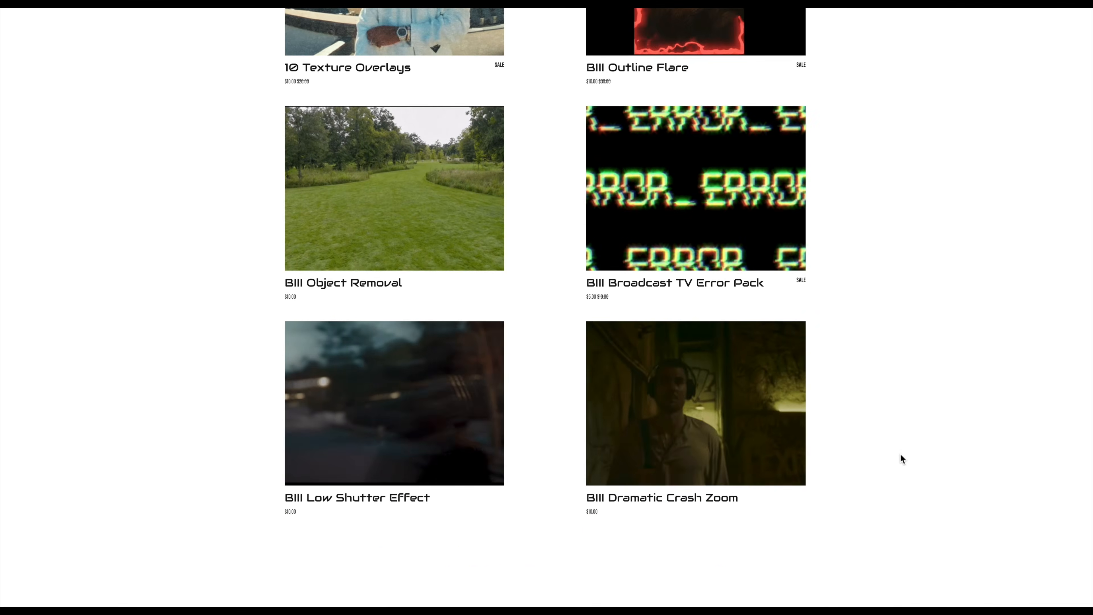
scroll(900, 454, down, 4)
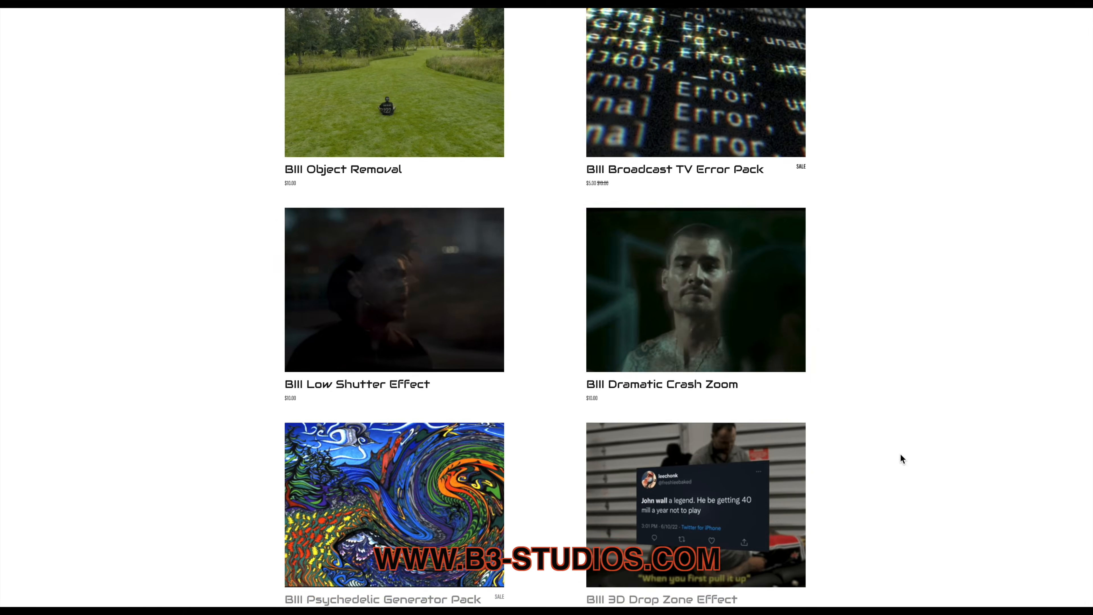
scroll(900, 455, down, 5)
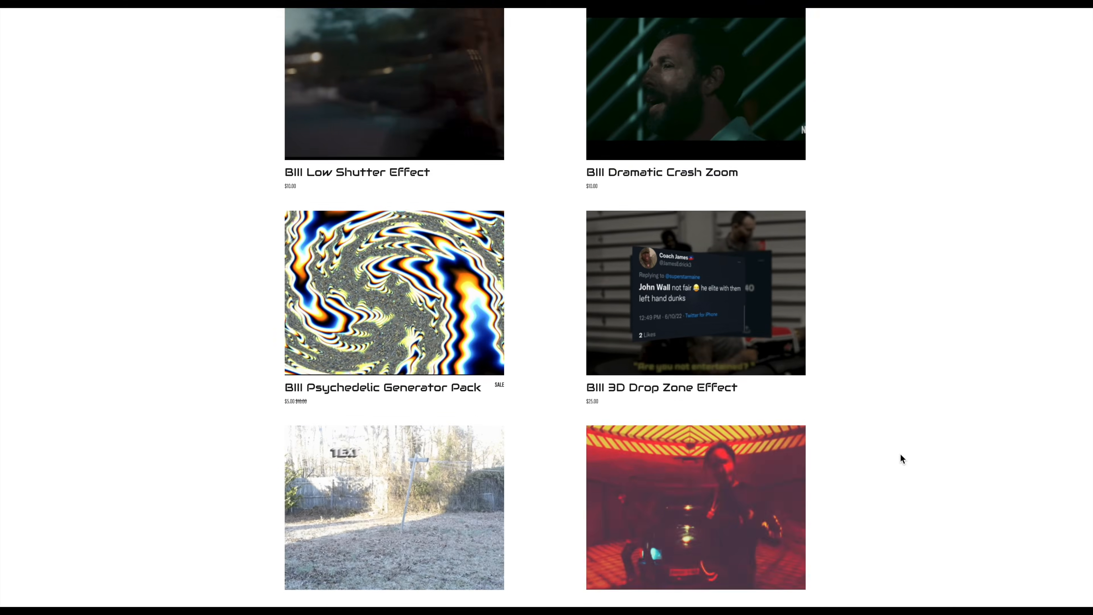
scroll(900, 454, down, 3)
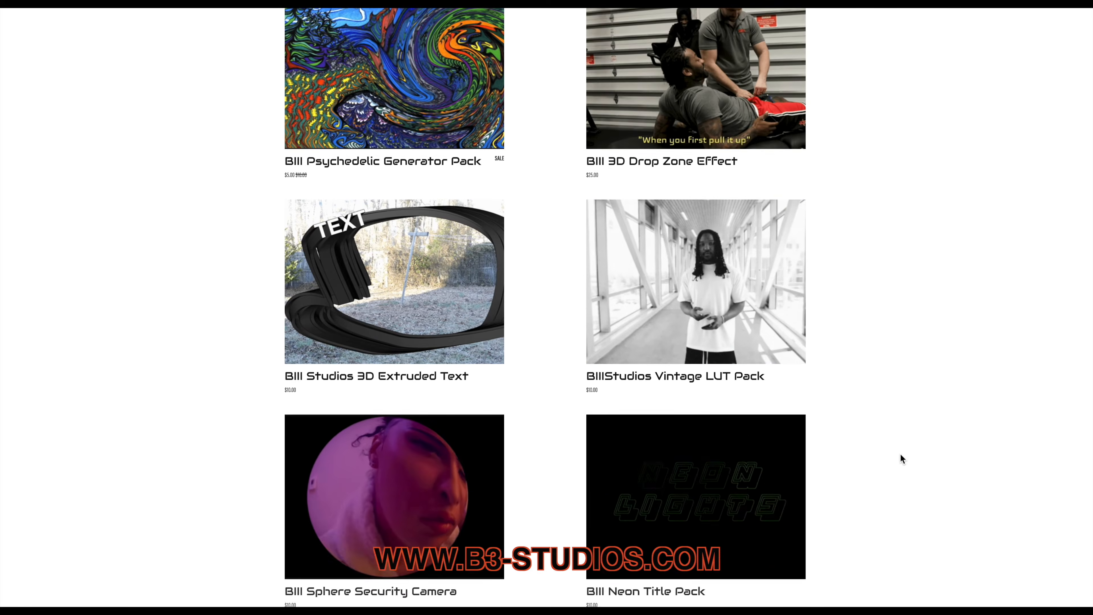
scroll(900, 453, down, 2)
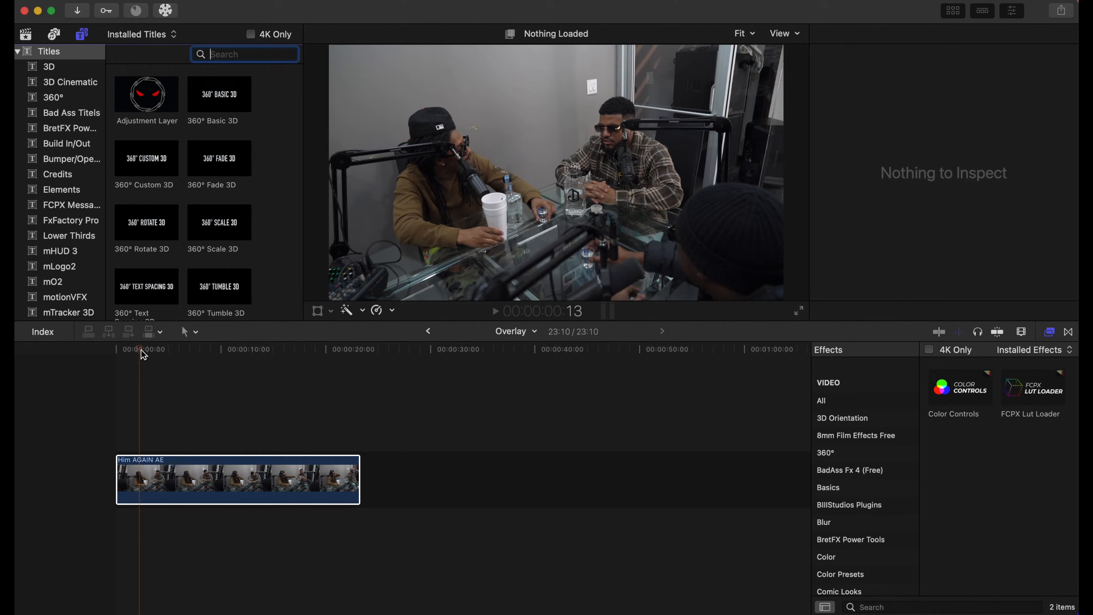
- Search the titles for "scro" and place the Scrolling title above the Him AGAIN AE clip, starting about 4.5 seconds in
drag(141, 350, 105, 383)
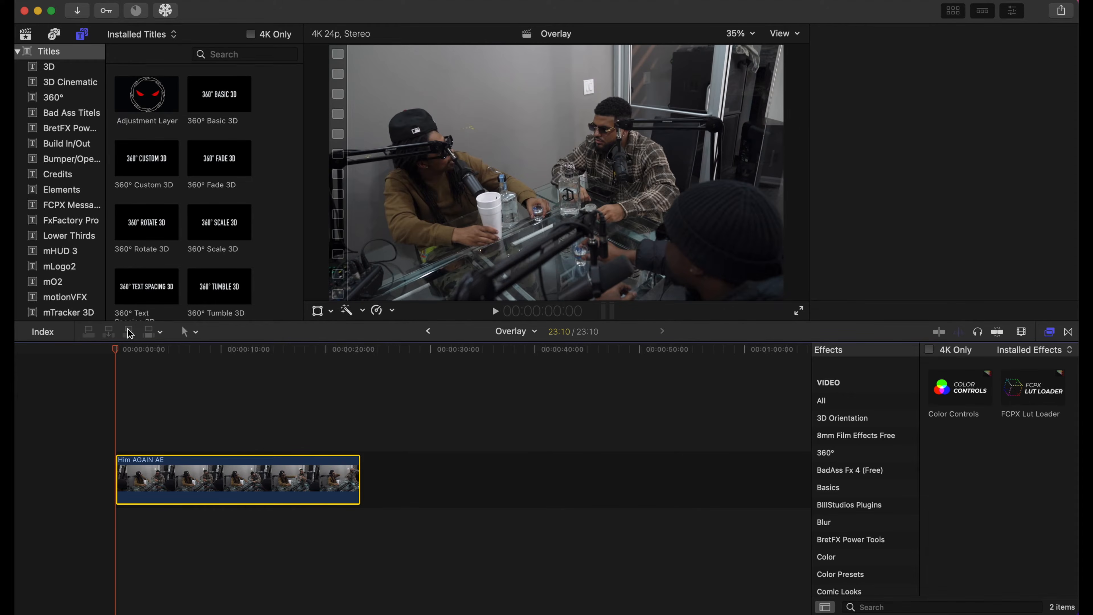
key(super+4)
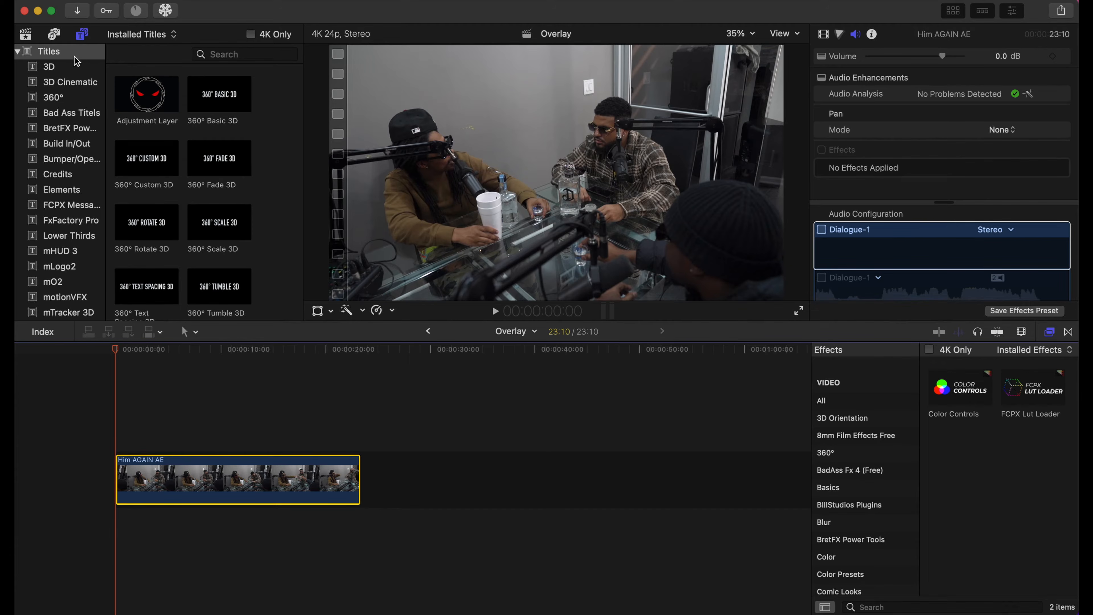
click(223, 54)
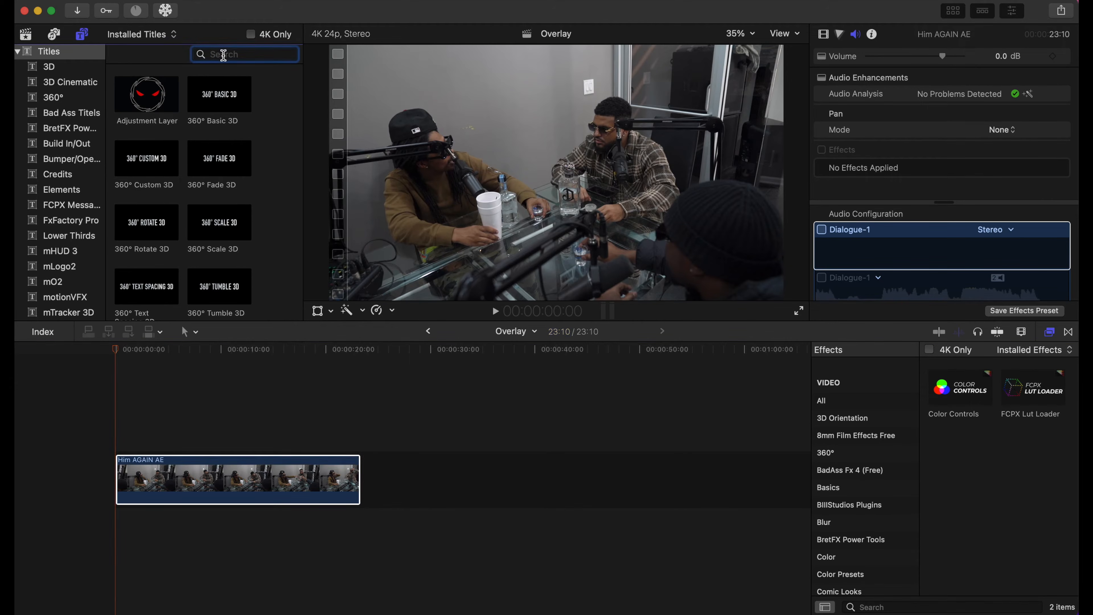
text(scro)
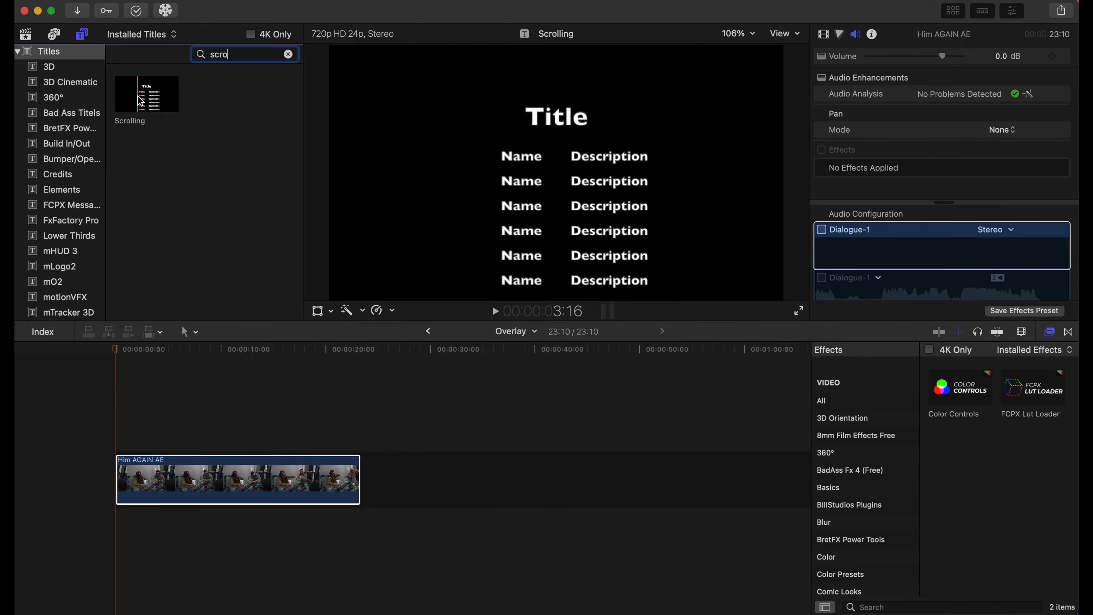
drag(137, 100, 153, 445)
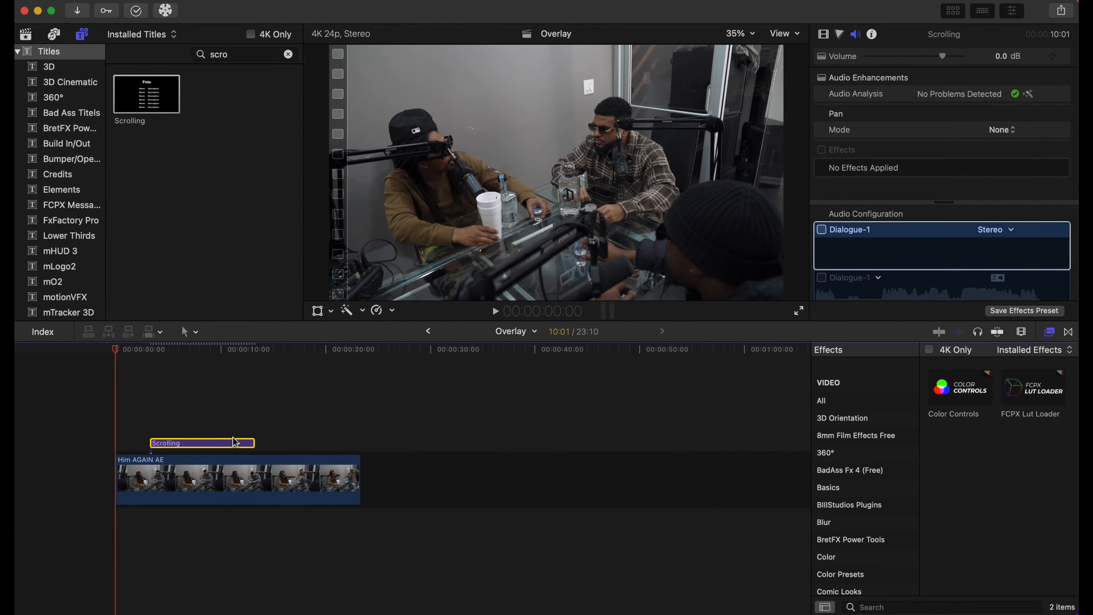
drag(238, 446, 253, 445)
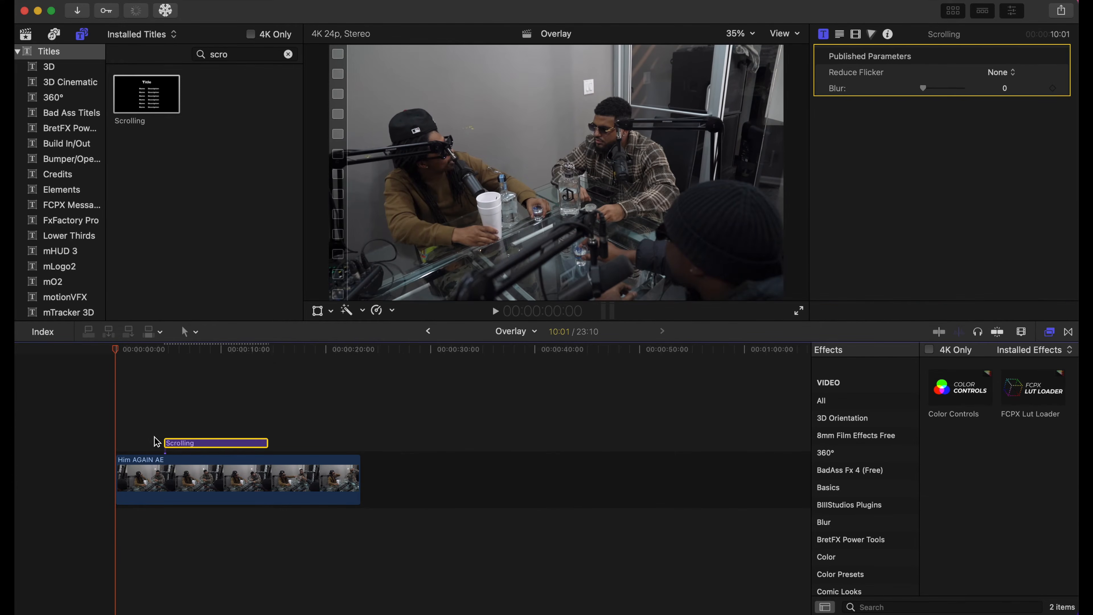
- Play the timeline from before the Scrolling title to preview the credits moving over the clip
click(140, 437)
key(space)
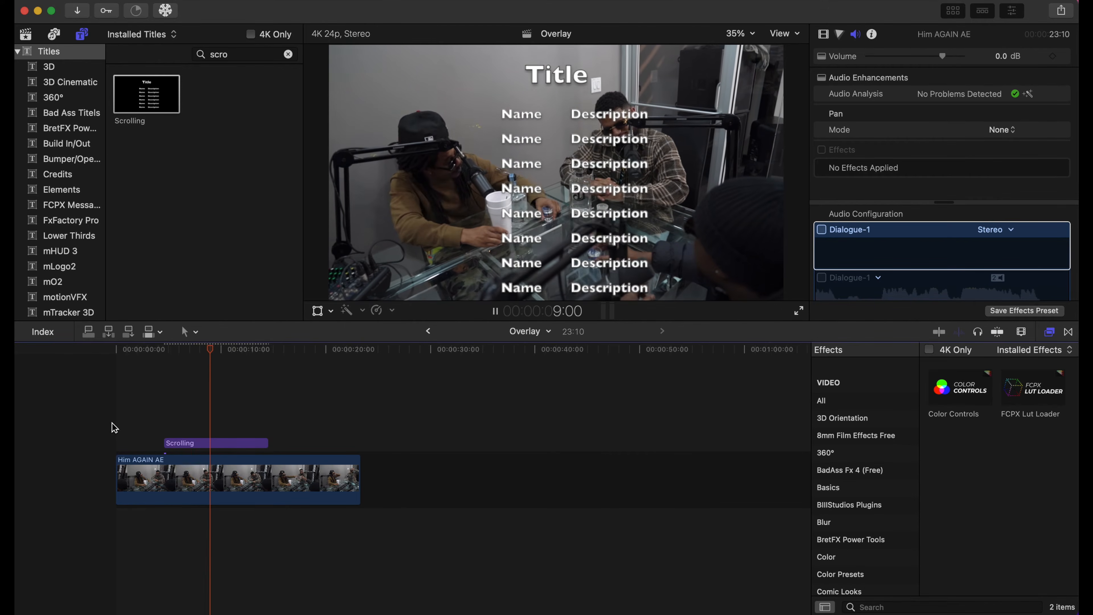
key(space)
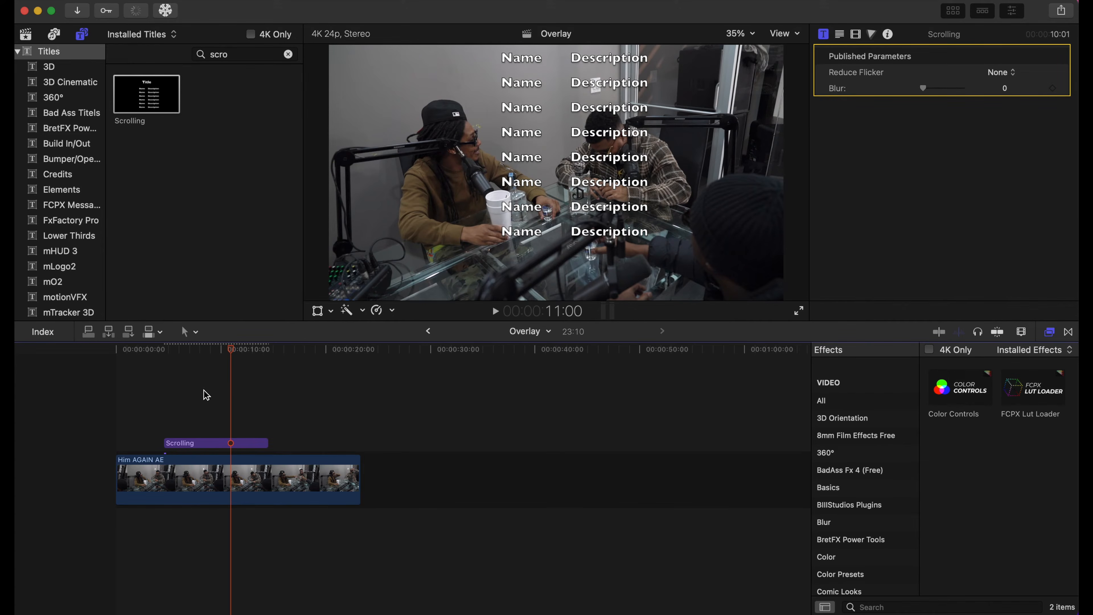
- Change the Scrolling title's font to Helvetica and play the credits back
click(177, 395)
click(190, 443)
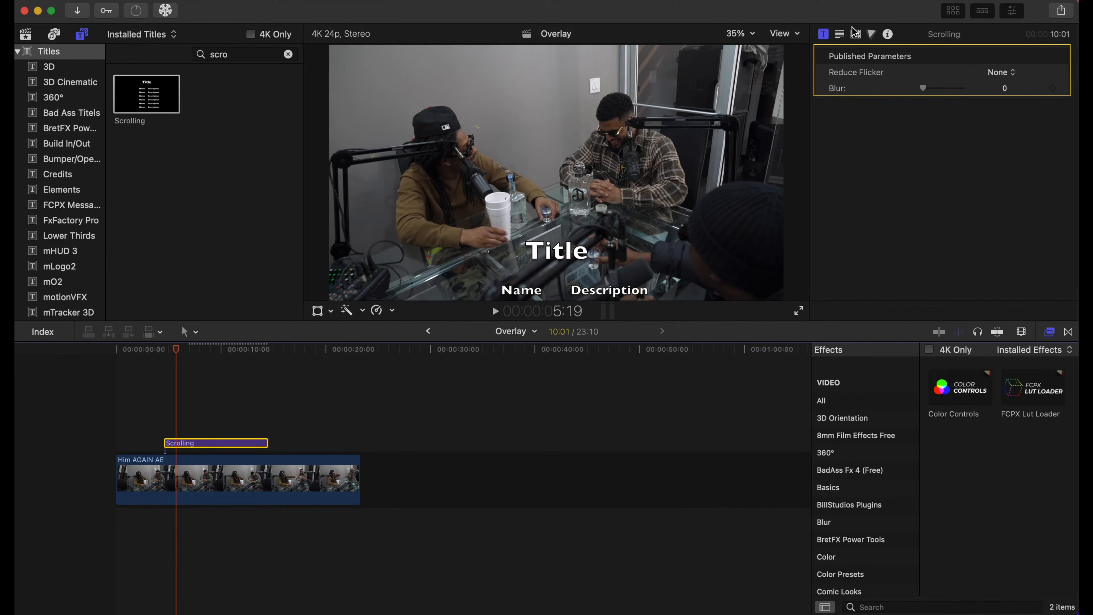
click(840, 34)
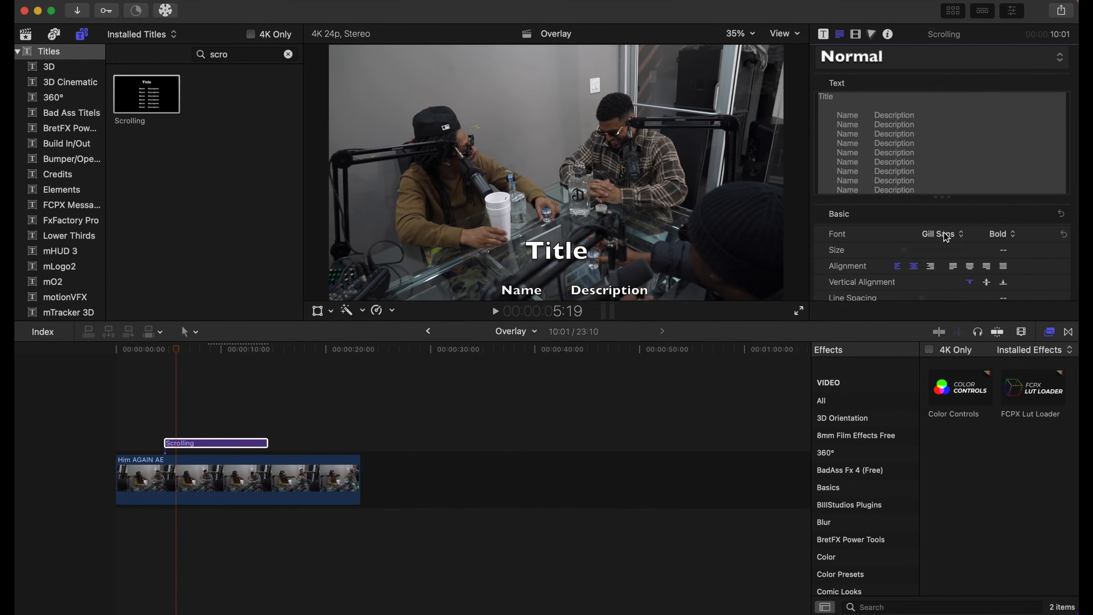
click(941, 234)
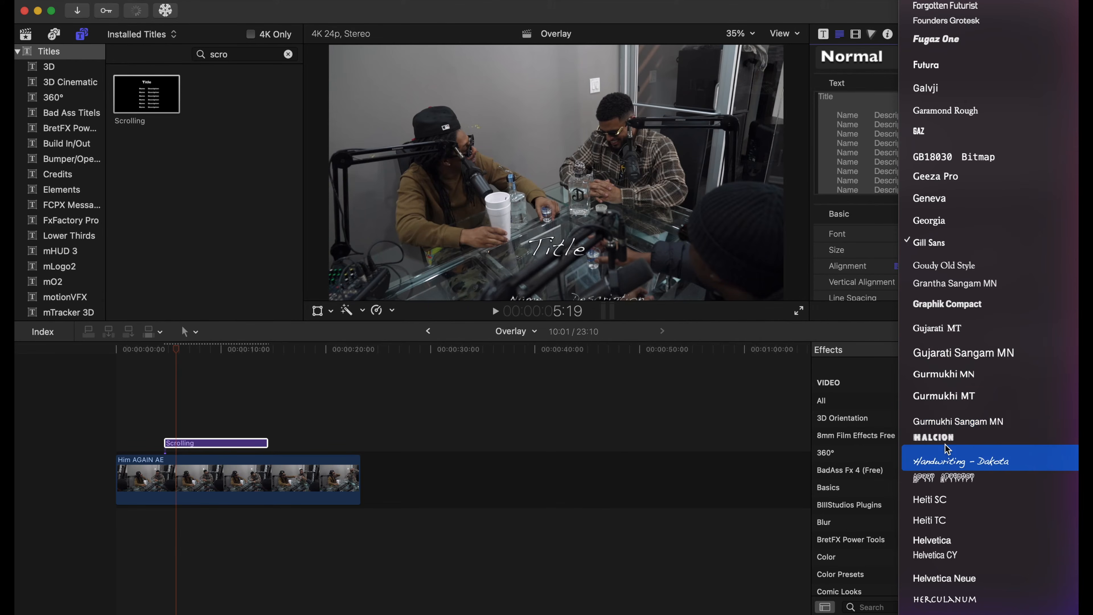
click(952, 542)
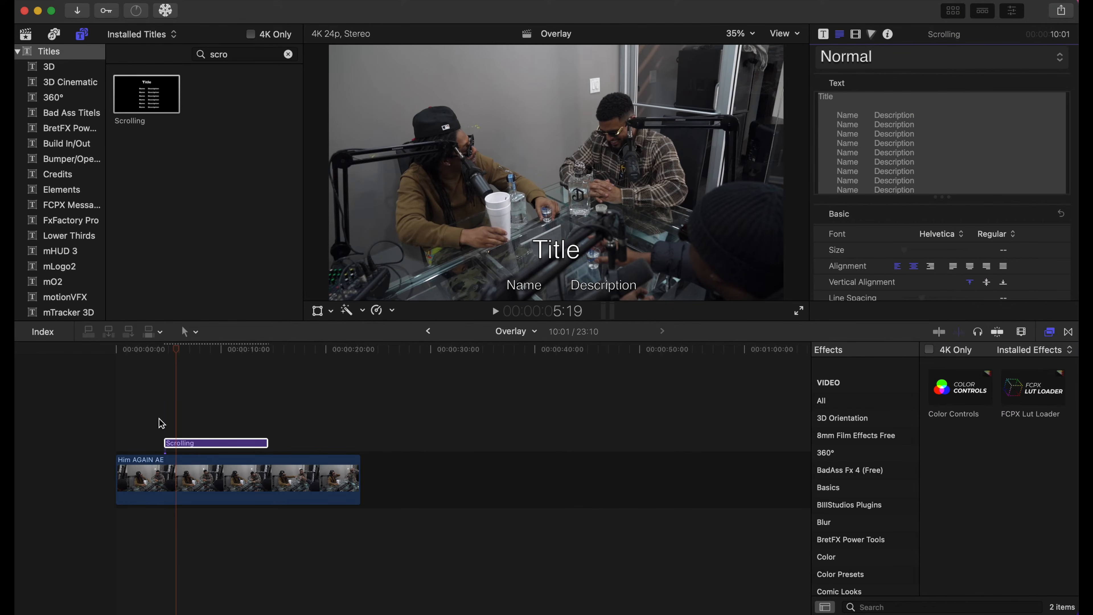
key(space)
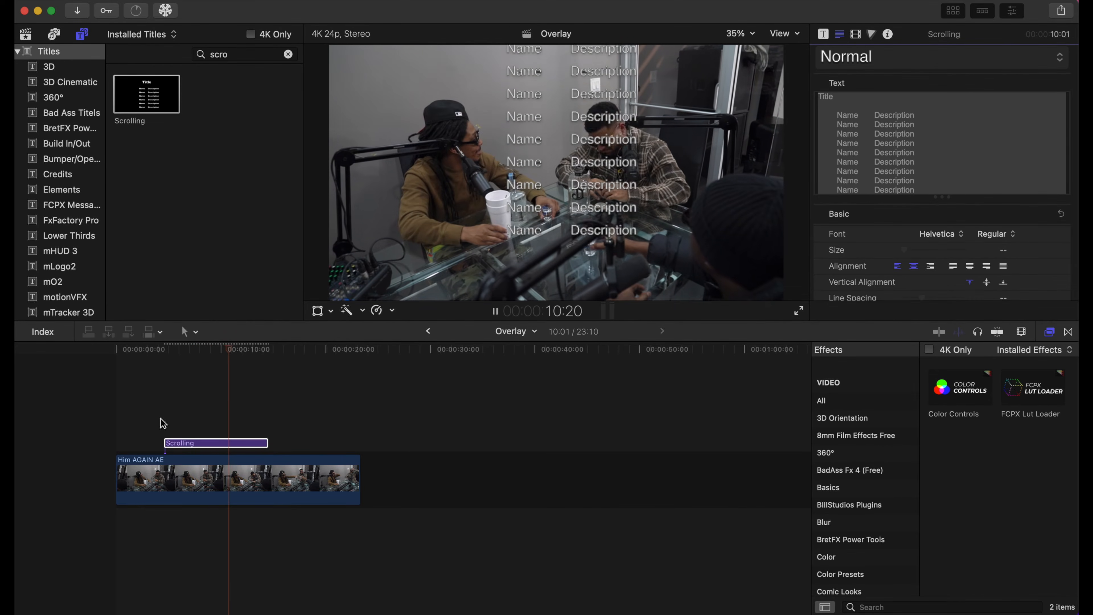
key(space)
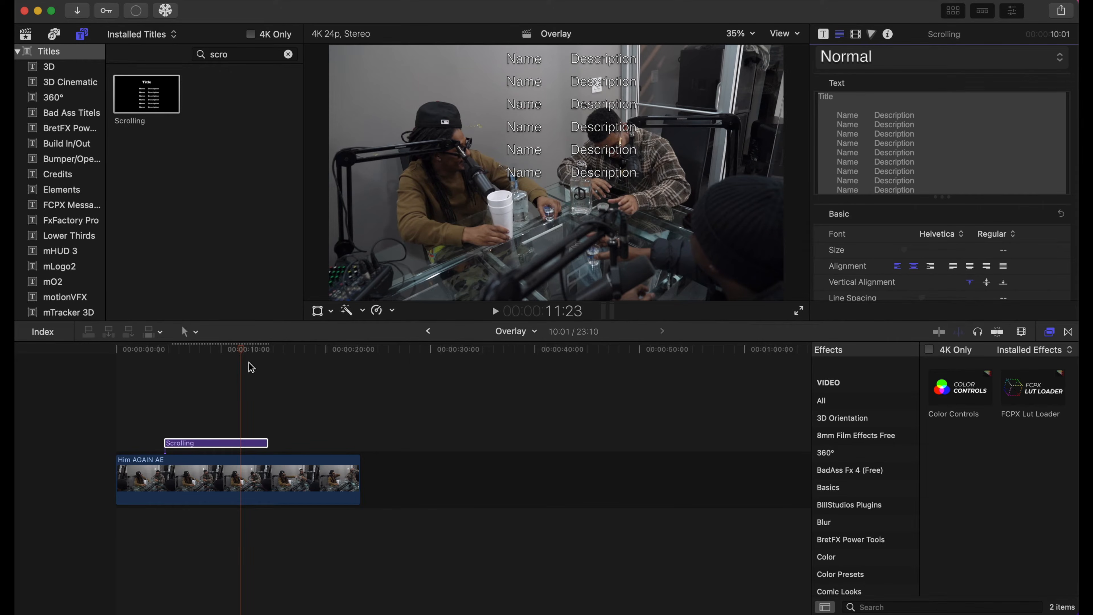
- Replace the first credit line's name placeholder with the crew member's name and its description with "FilmCrew"
drag(246, 360, 196, 360)
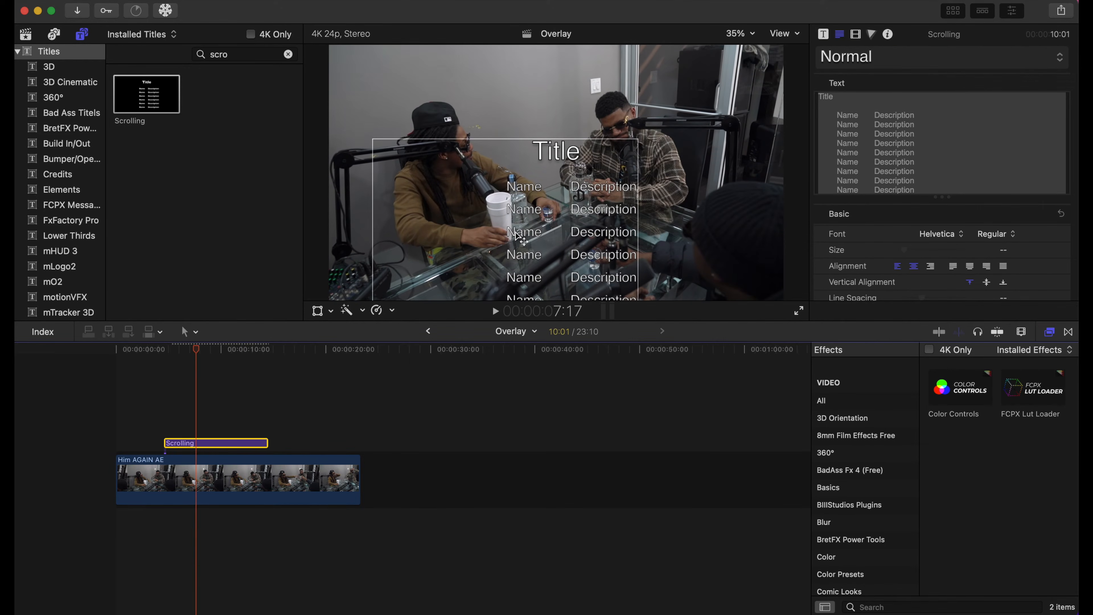
click(534, 194)
double_click(534, 194)
key(BackSpace)
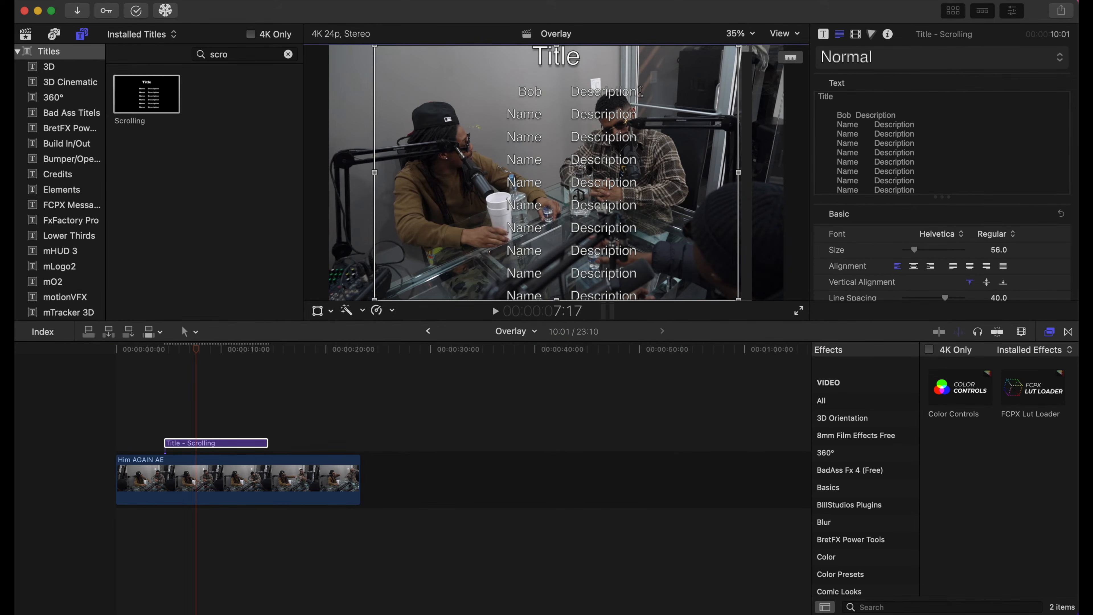
drag(641, 91, 572, 96)
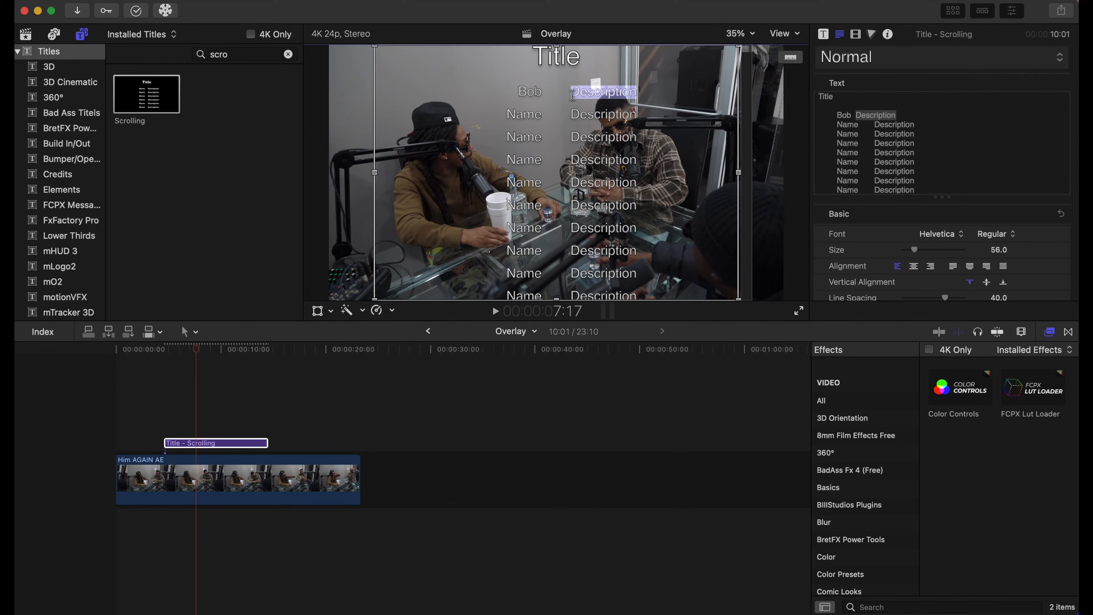
text(FilmCrew)
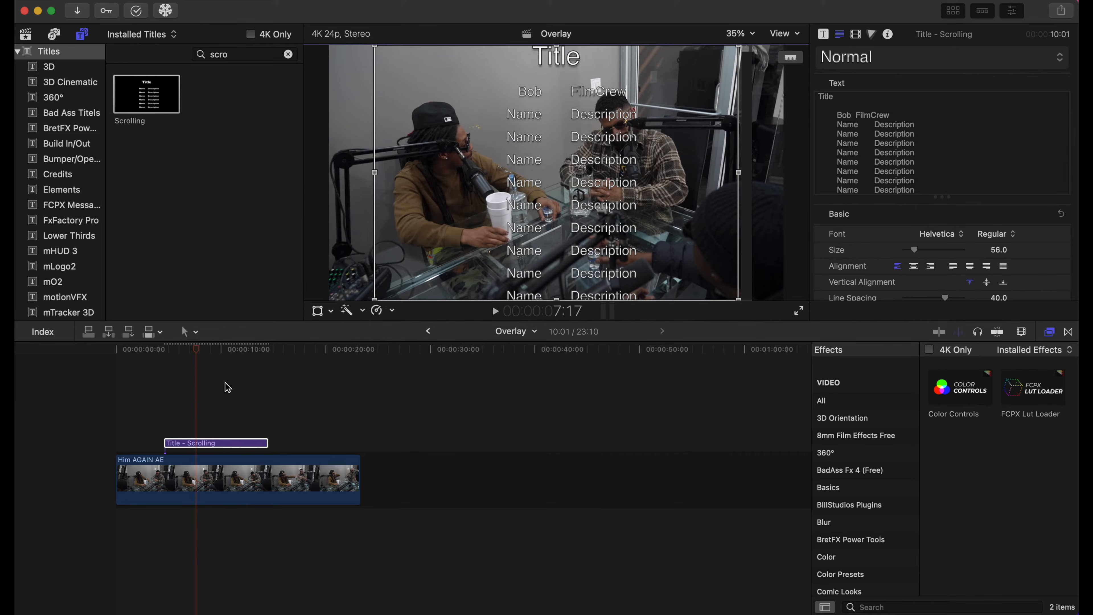
- Play the timeline from just before the title to check the edited first credit line
click(160, 386)
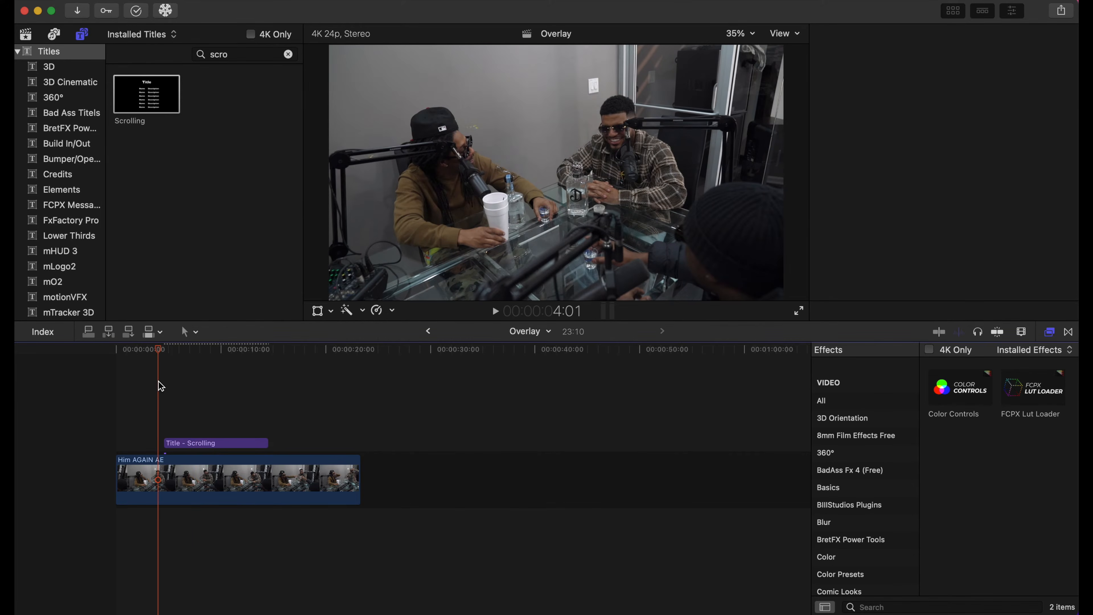
key(space)
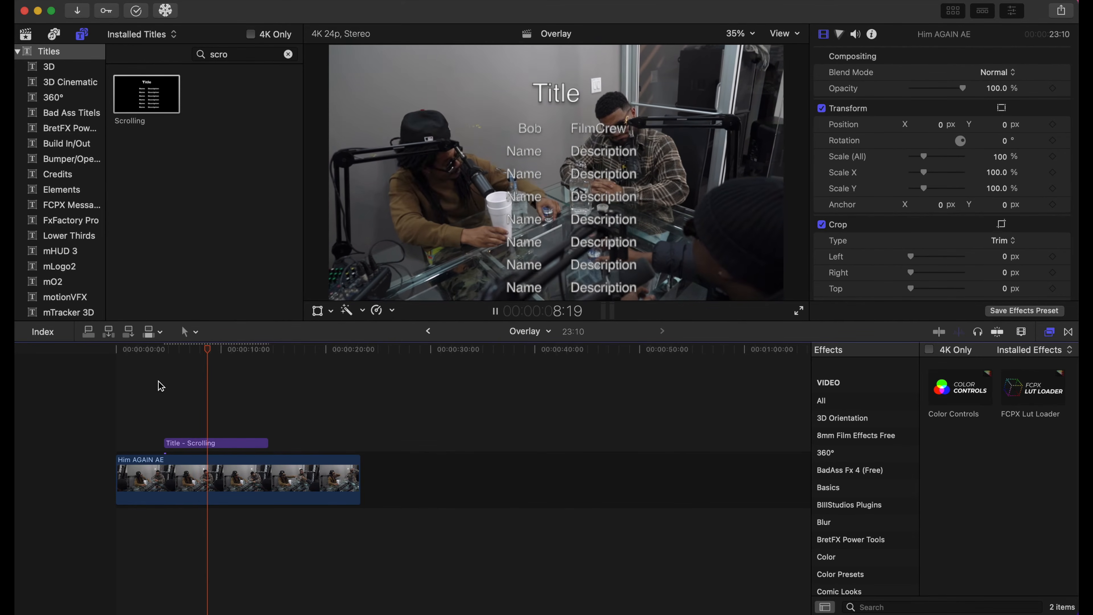
key(space)
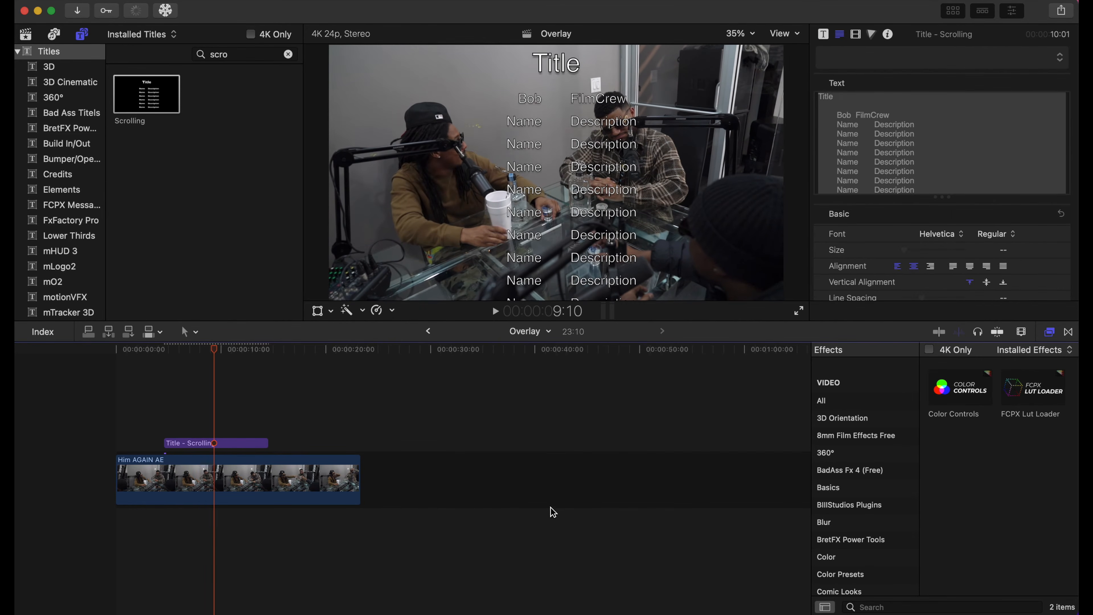
- Search the video effects for "gaus" and apply the Gaussian blur to the Him AGAIN AE clip
click(898, 607)
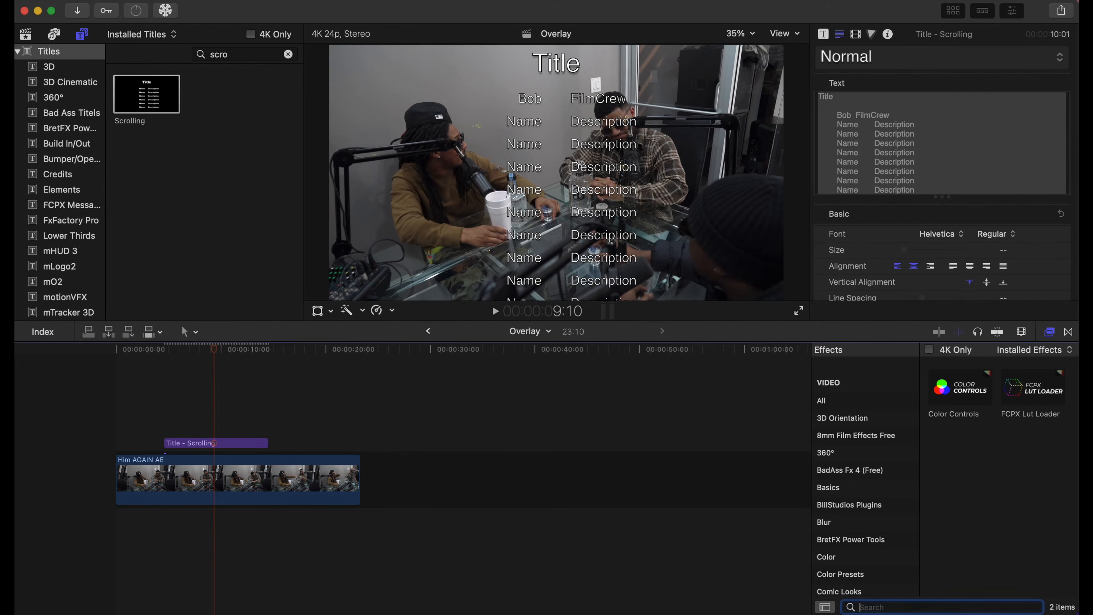
text(gaus)
click(864, 404)
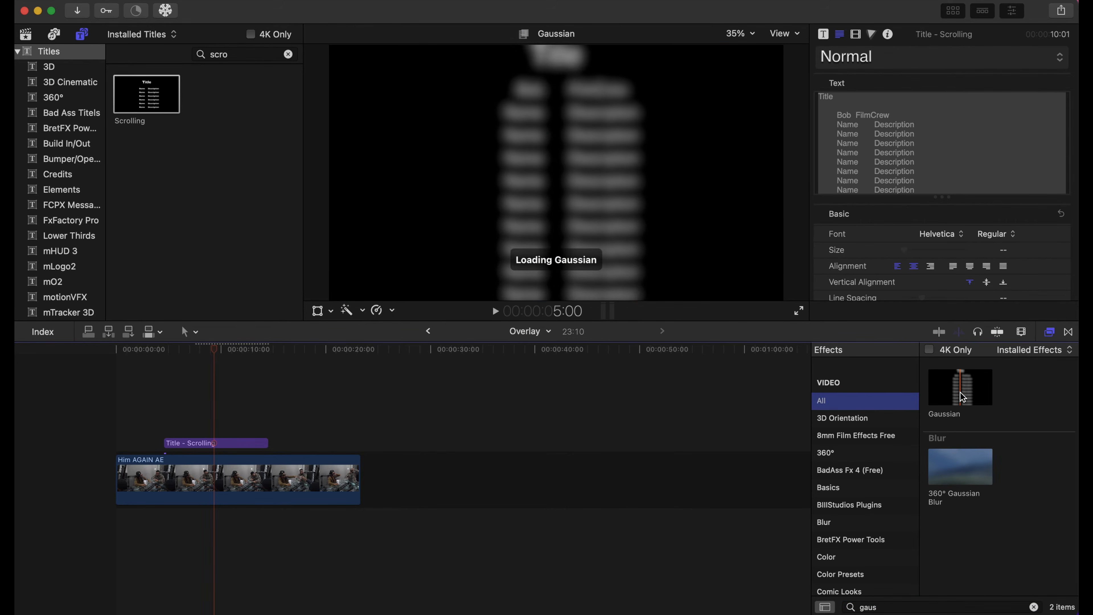
drag(961, 396, 247, 495)
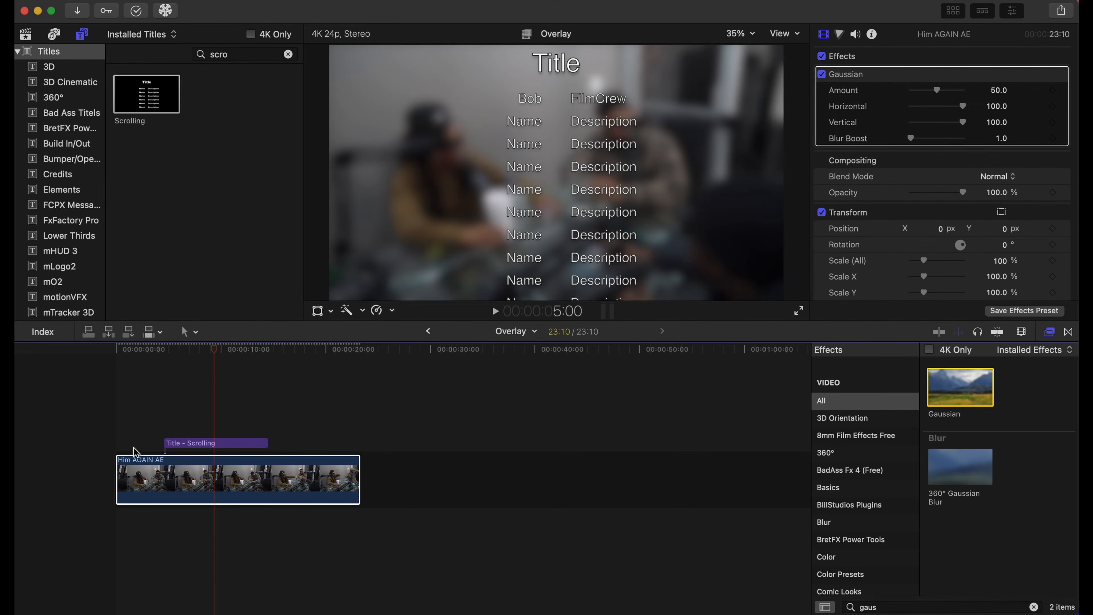
- At the start of the Him AGAIN AE clip, set the Gaussian Amount to 0 and add a keyframe for it
click(128, 358)
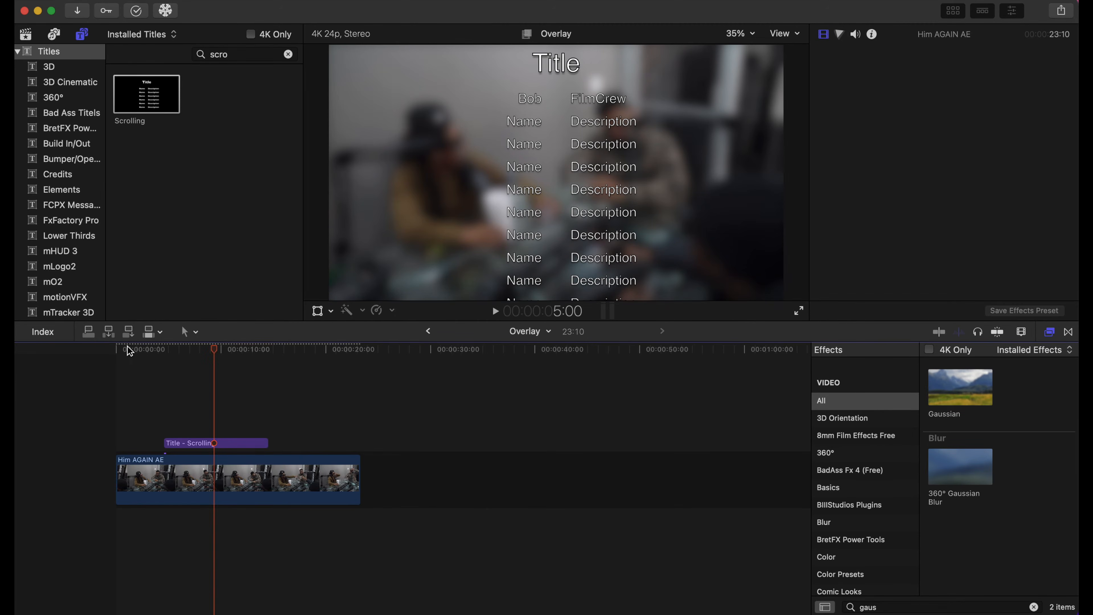
drag(129, 351, 100, 353)
click(135, 481)
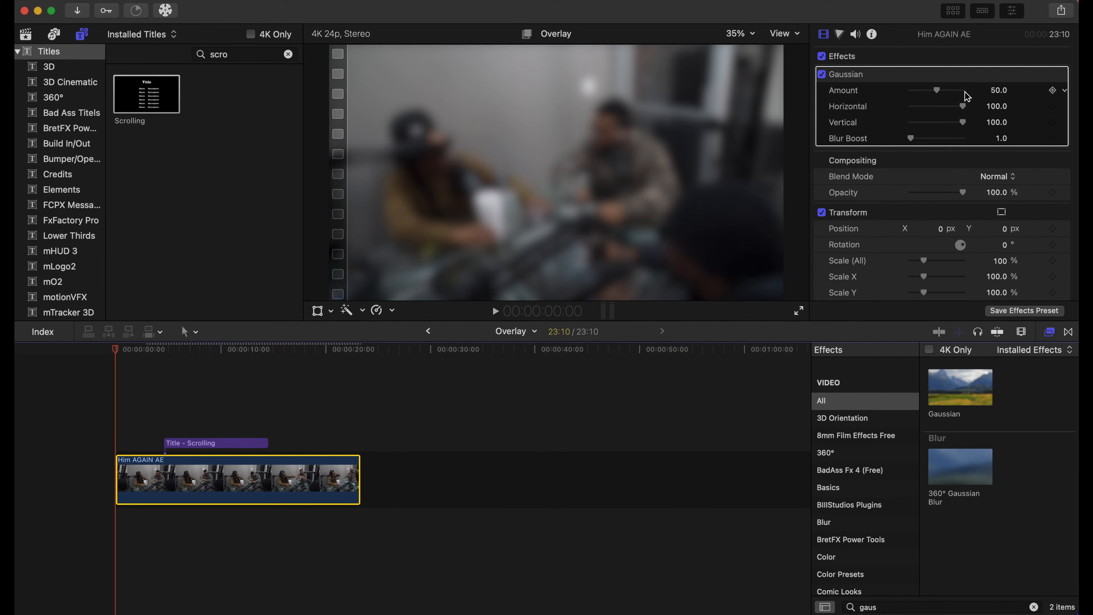
drag(937, 92, 911, 93)
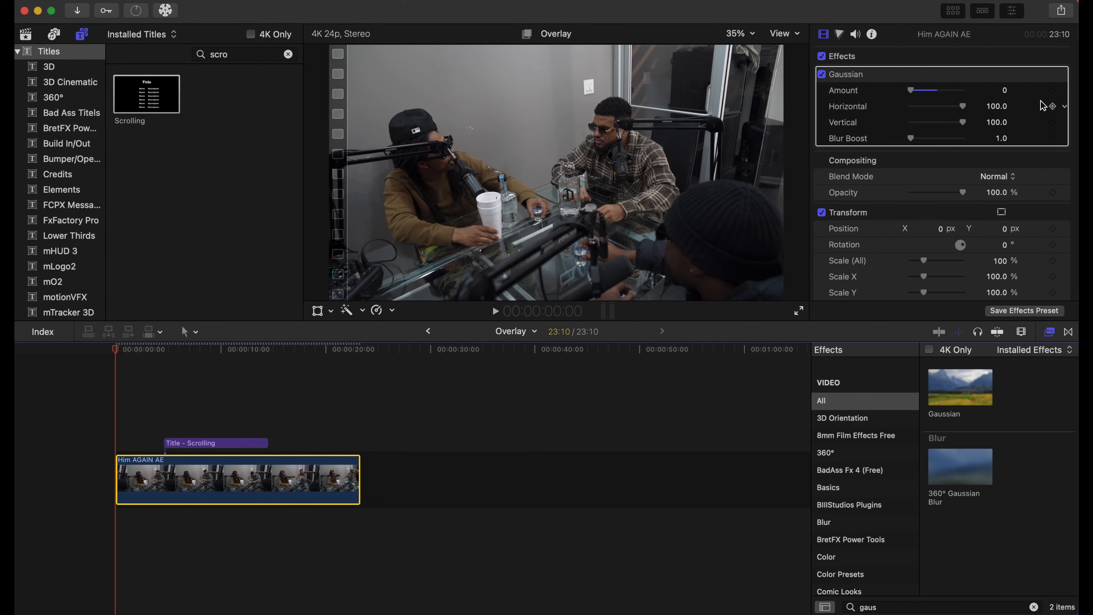
click(1052, 91)
- Add a Gaussian Amount keyframe at 4:12, just before the title begins, set it to about 23, and start playback
drag(116, 352, 165, 364)
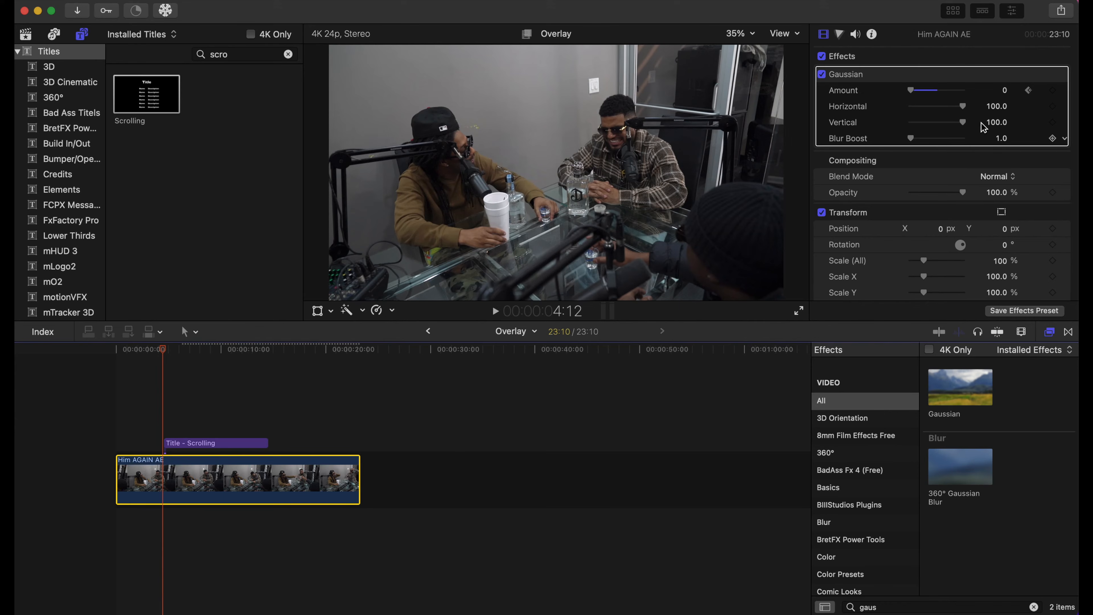
click(1053, 91)
drag(913, 95, 923, 95)
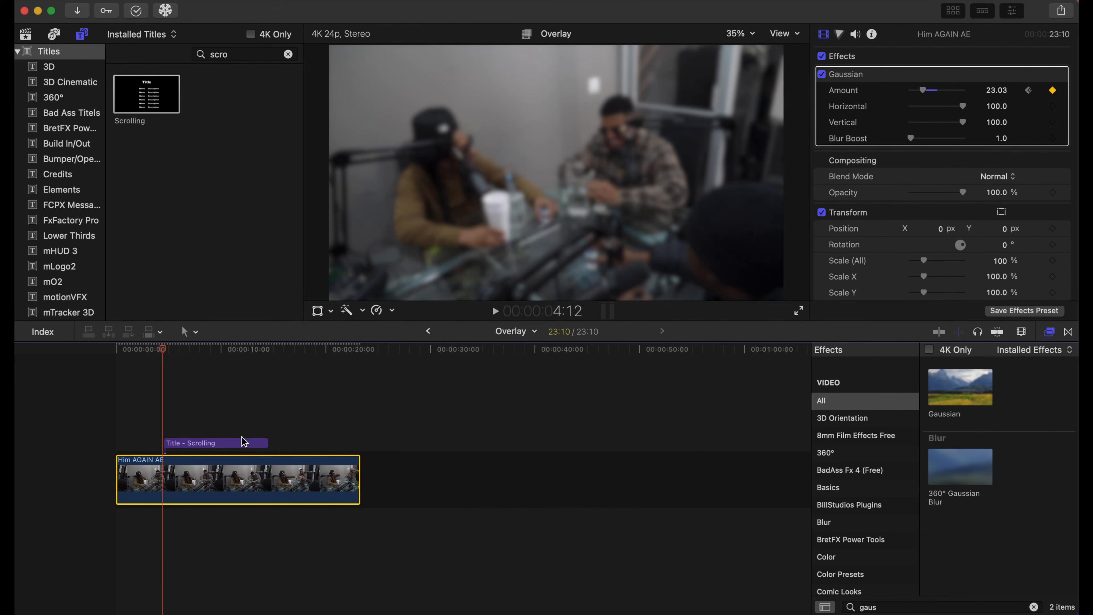
key(space)
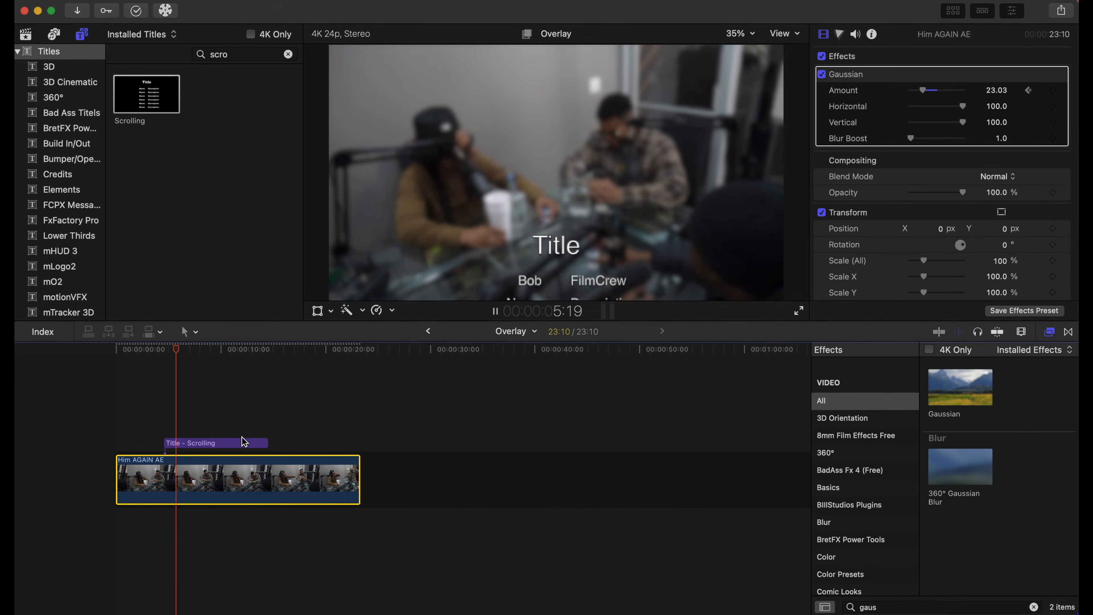
- Play the timeline from the beginning to check the background blur ramp and the scrolling credits
key(space)
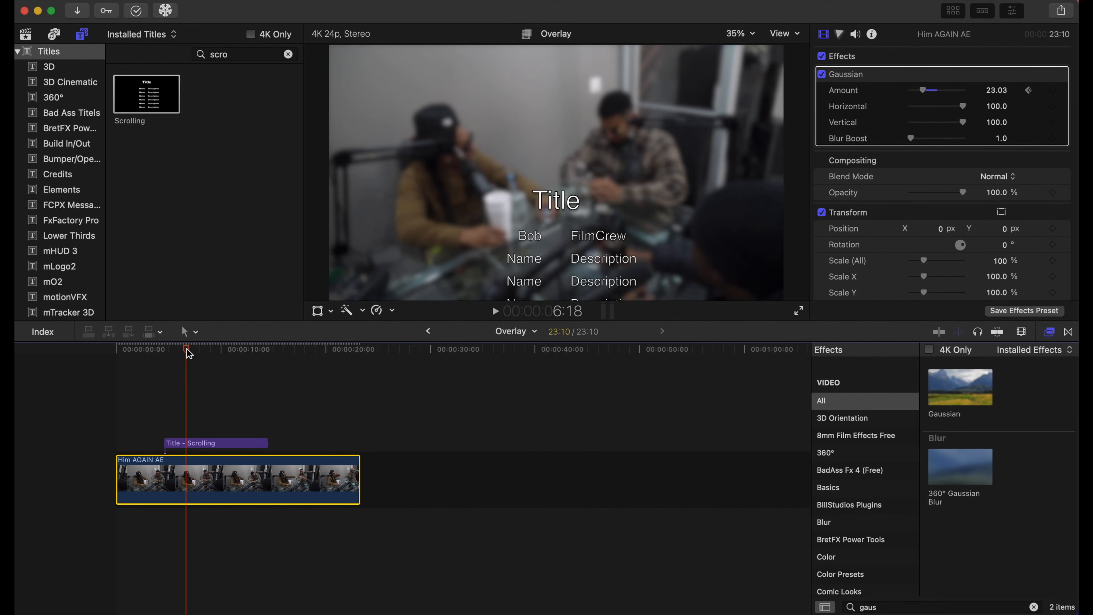
key(Home)
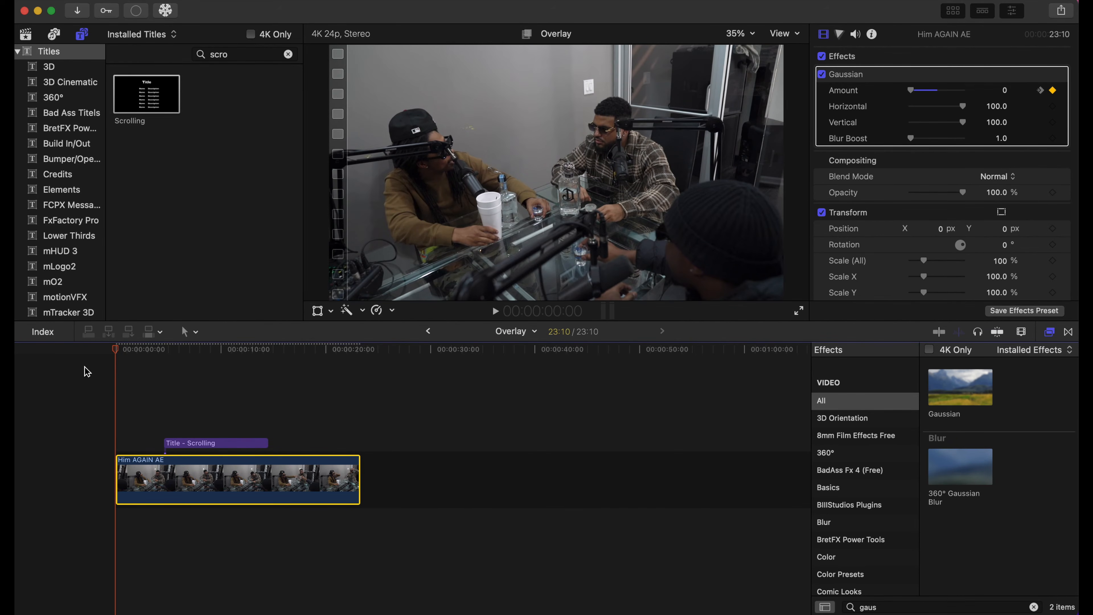
key(space)
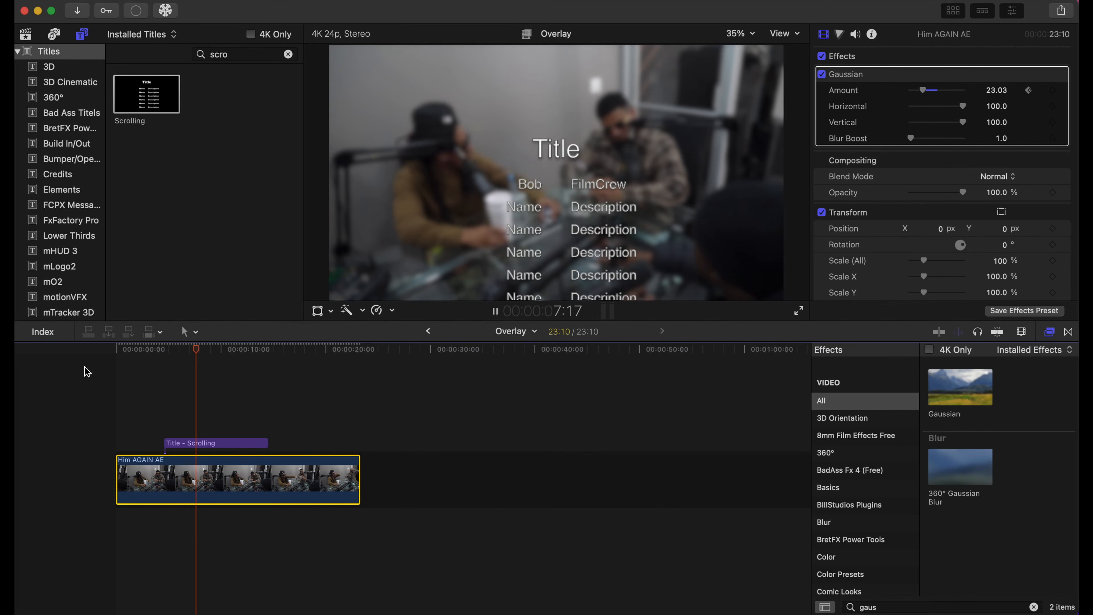
- Lengthen the Scrolling title to about 19:02 by extending its end to around the end of the Him AGAIN AE clip
click(118, 366)
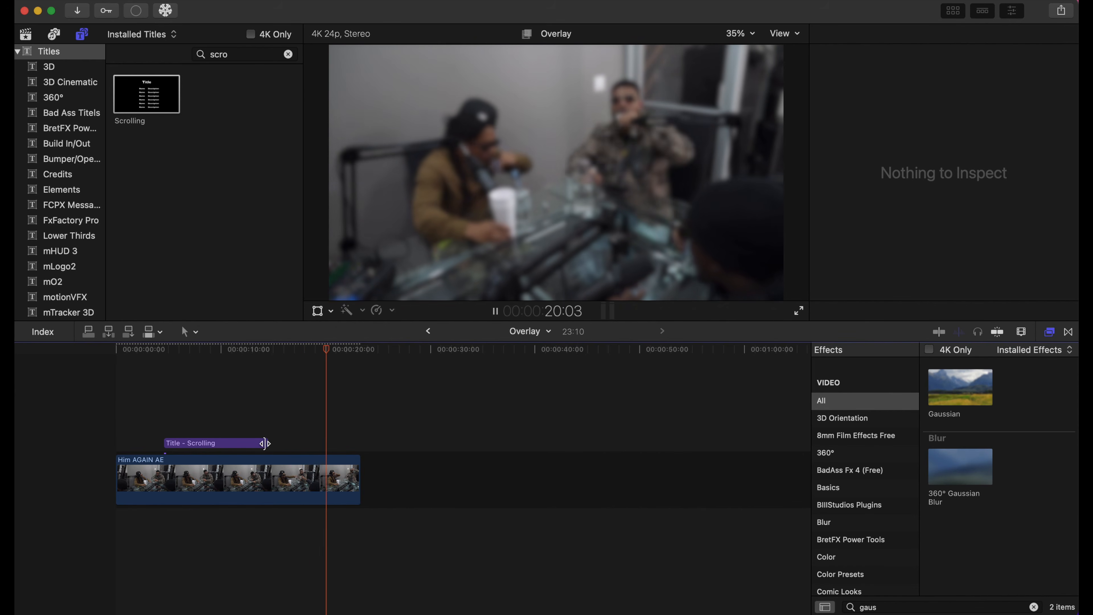
drag(264, 444, 362, 443)
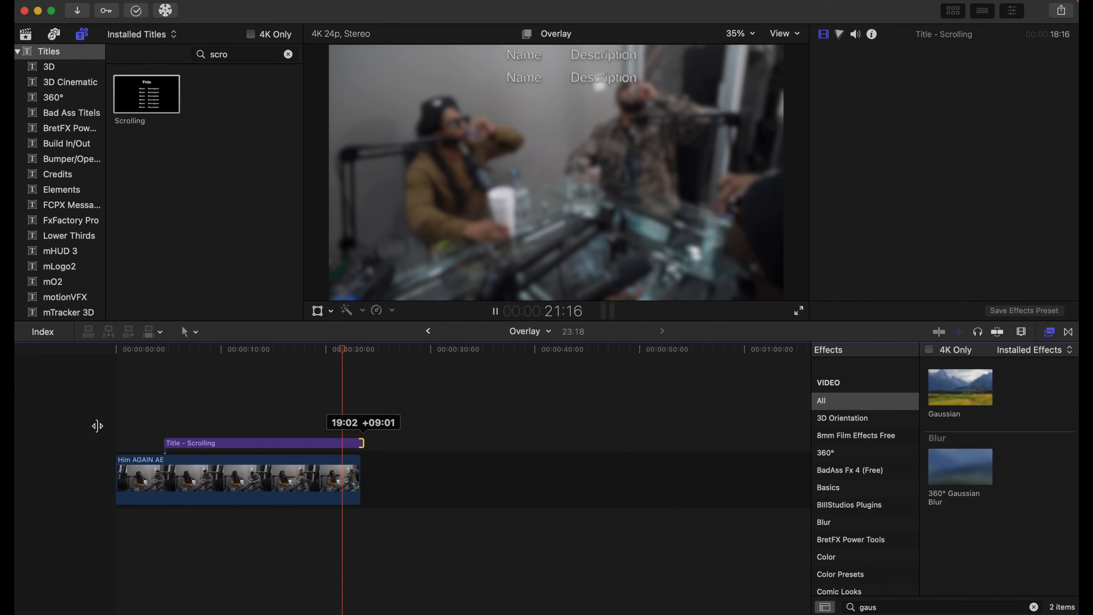
click(161, 416)
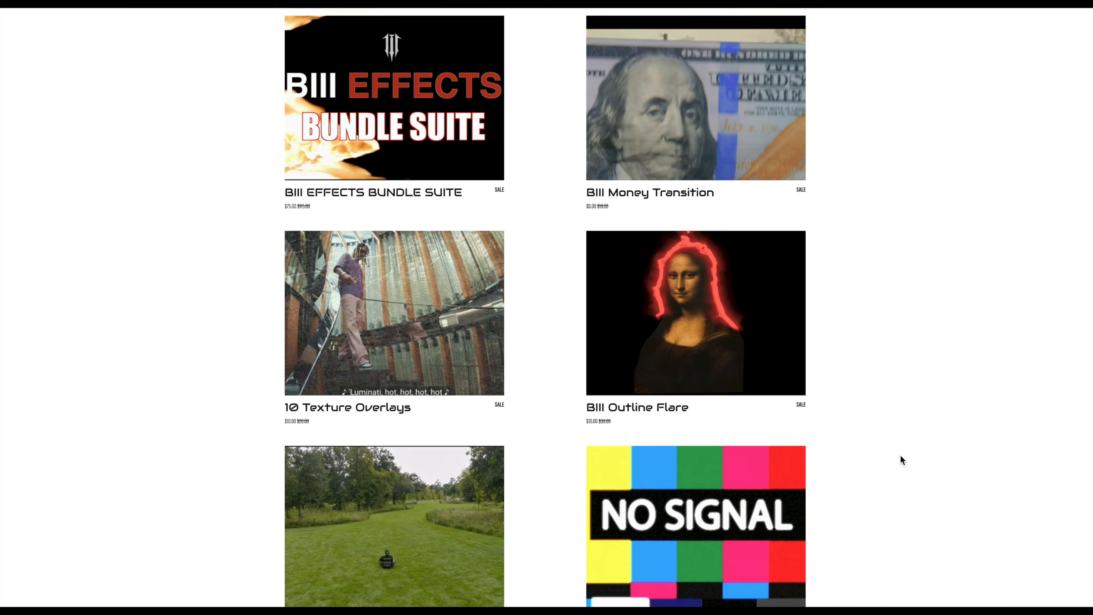
- Switch to the BIII Studios web store and browse its listing of effects, overlays and title packs
scroll(900, 454, down, 5)
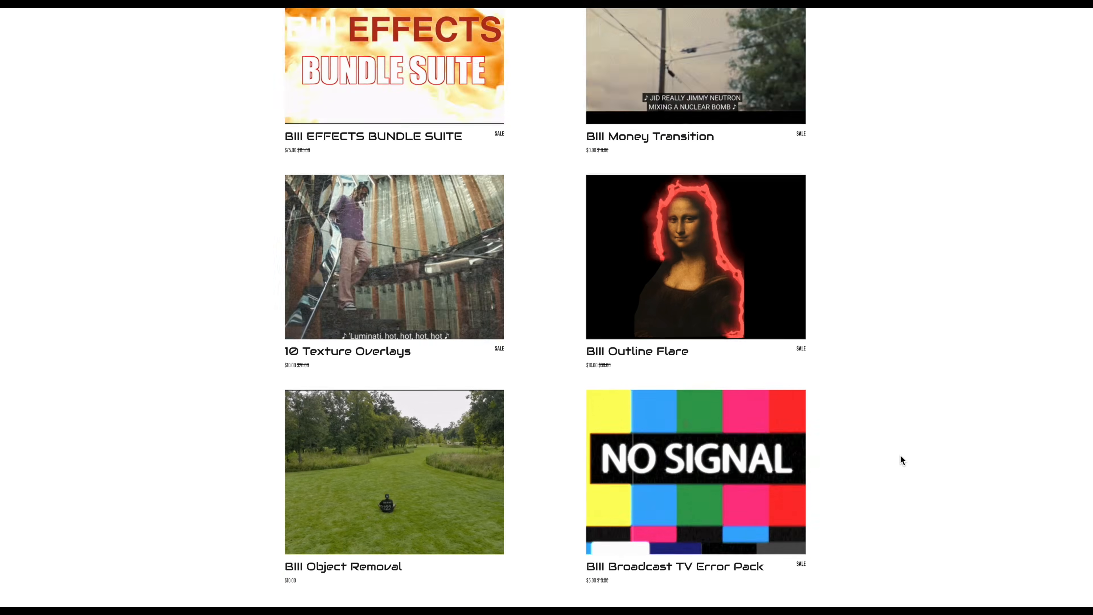
scroll(900, 453, down, 4)
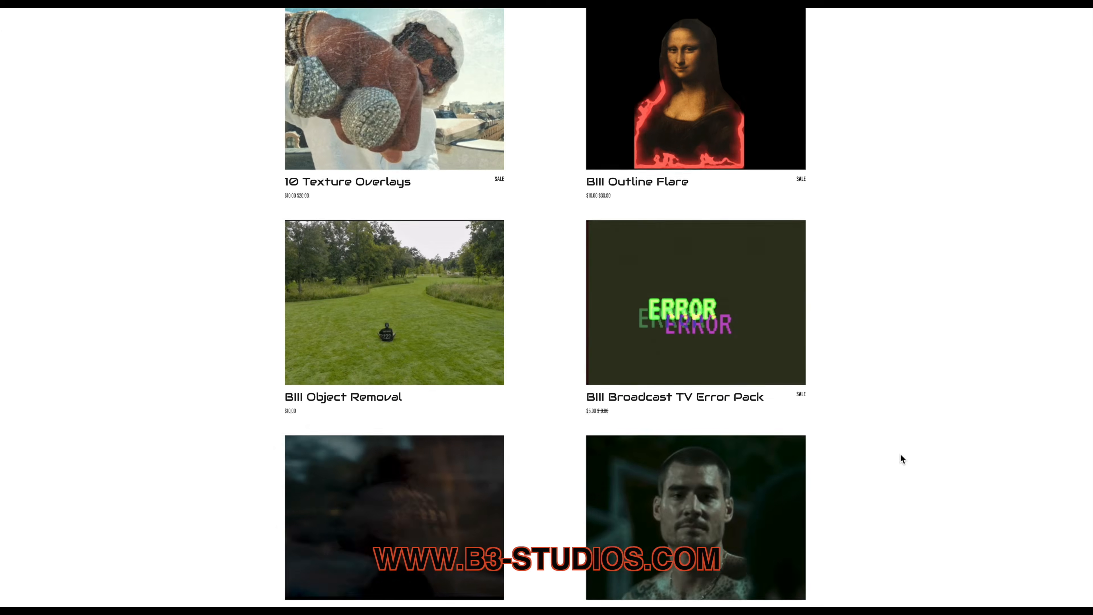
scroll(900, 454, down, 4)
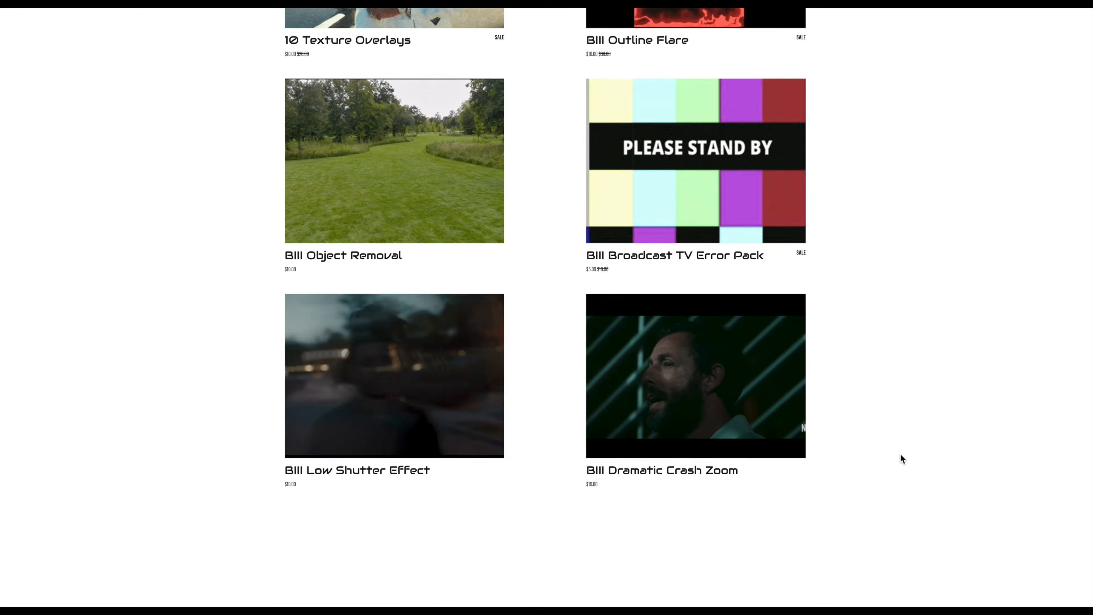
scroll(900, 454, down, 5)
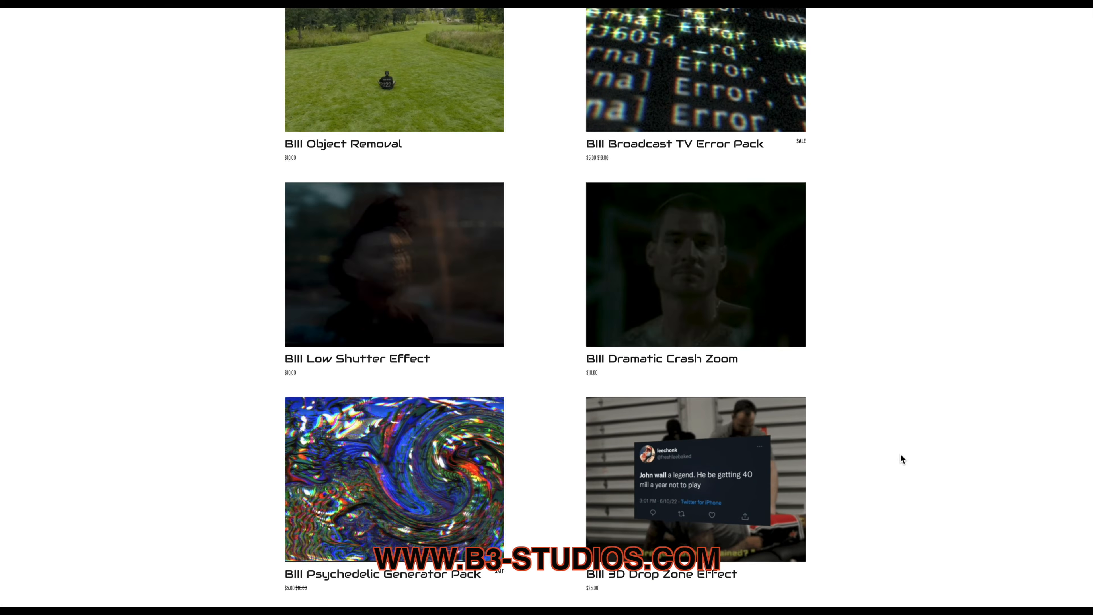
scroll(900, 454, down, 5)
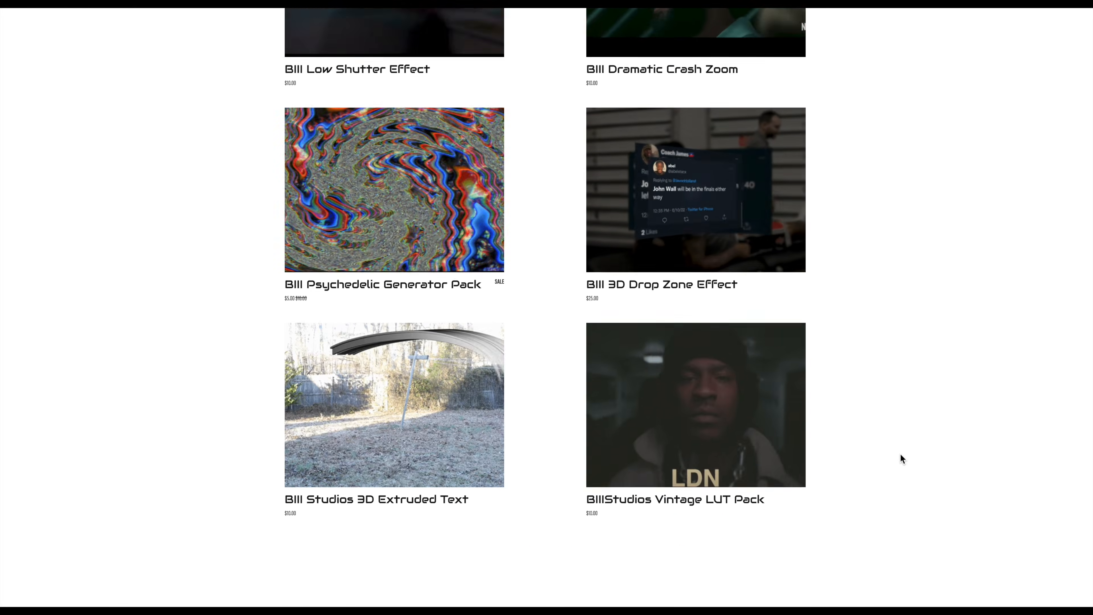
scroll(900, 453, down, 3)
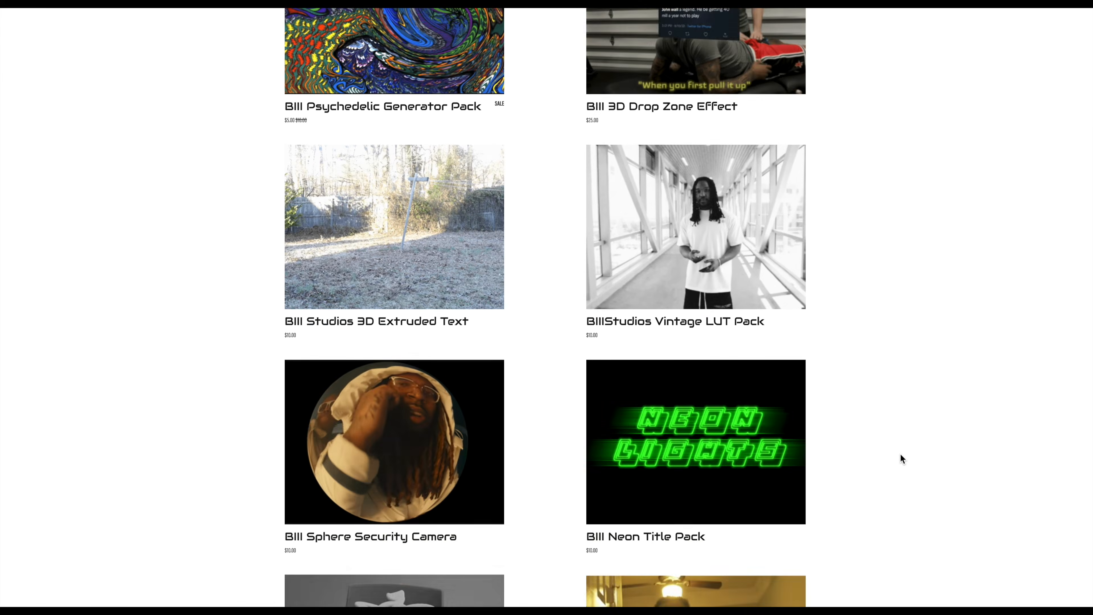